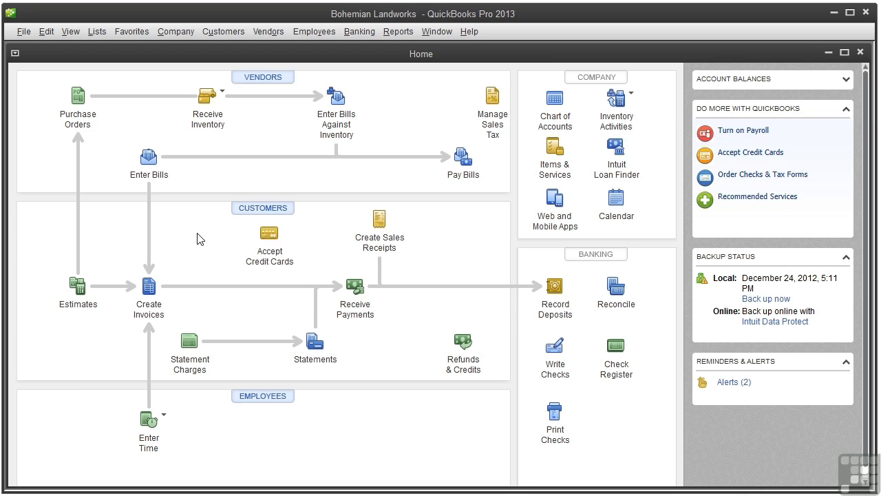
# Start a new purchase order to Two Valley Garden Supply with class Landscape Lighting.
pyautogui.click(79, 99)
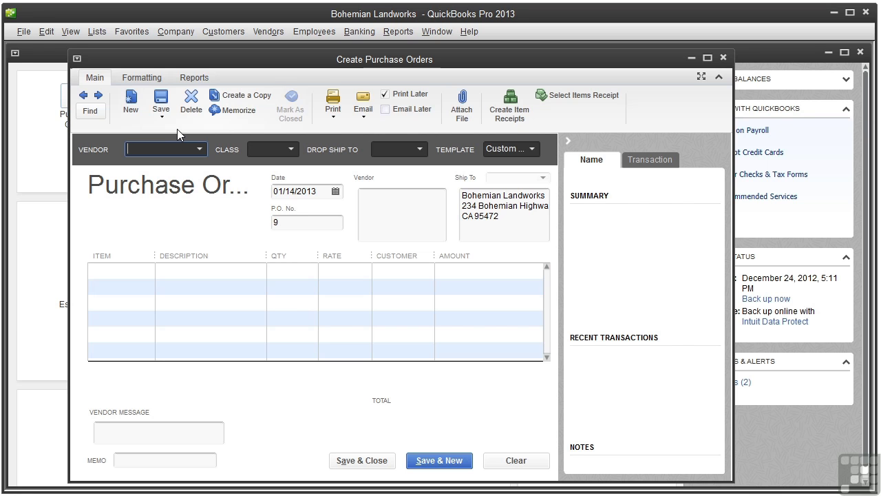
pyautogui.click(200, 149)
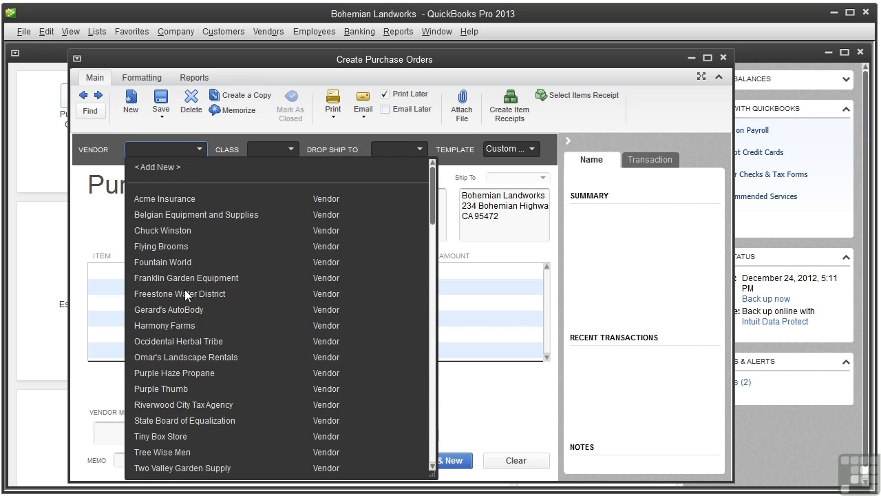
pyautogui.click(177, 468)
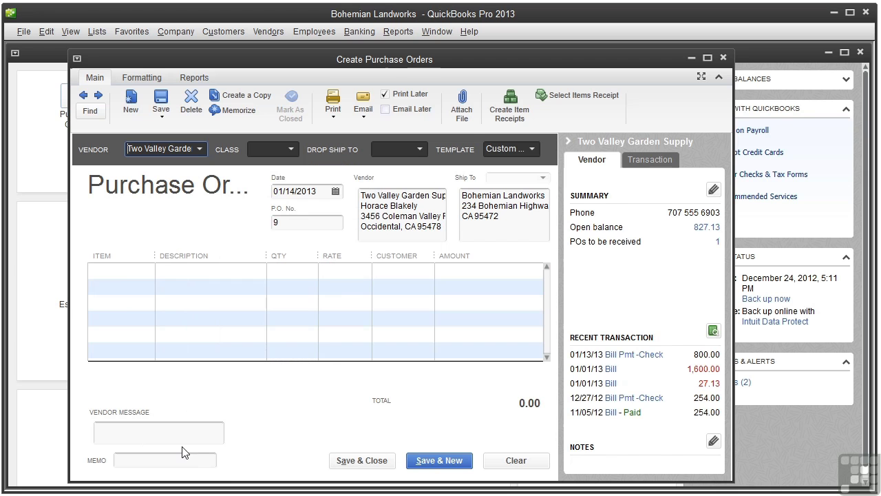
pyautogui.click(290, 150)
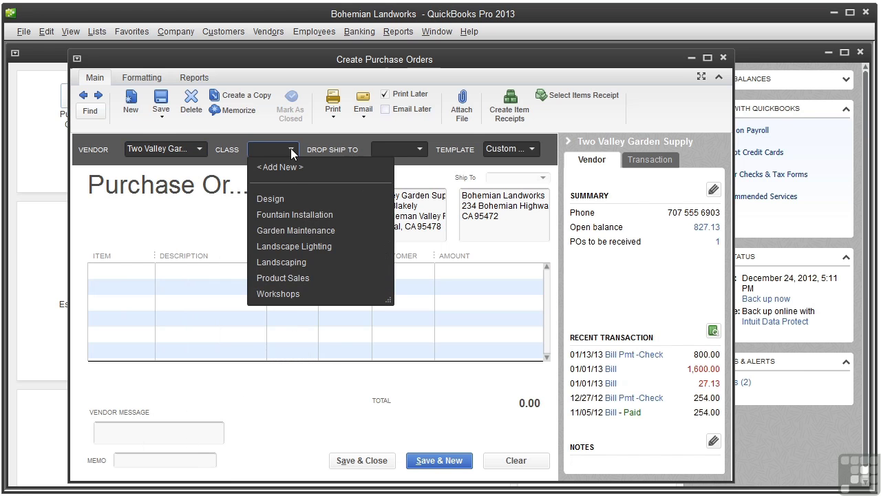
pyautogui.click(283, 247)
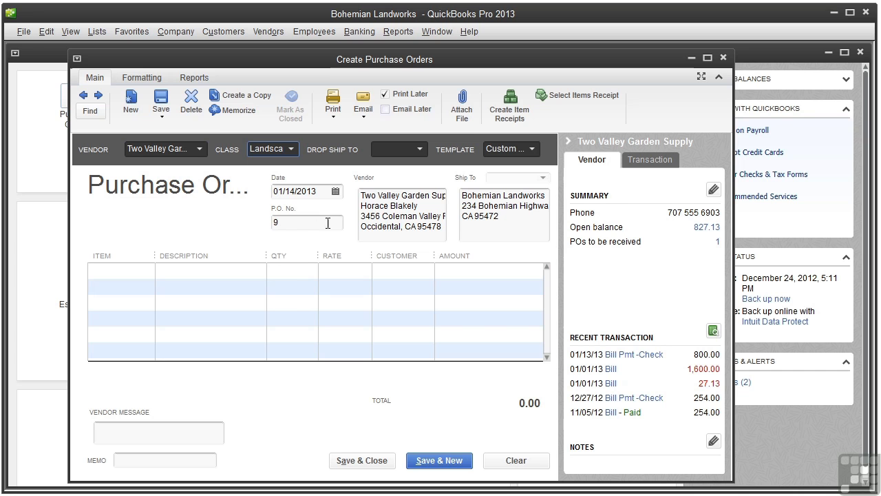
# Leave the drop-ship destination empty and confirm the P.O. number is 9.
pyautogui.click(419, 150)
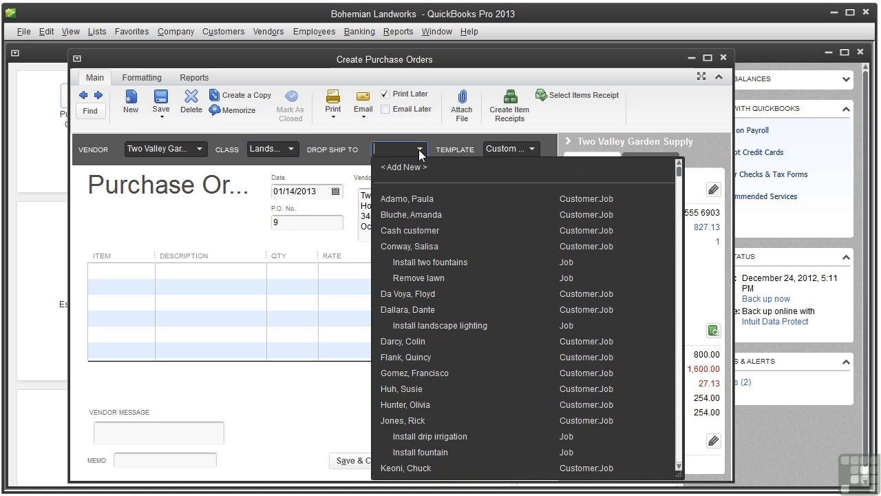
pyautogui.click(419, 150)
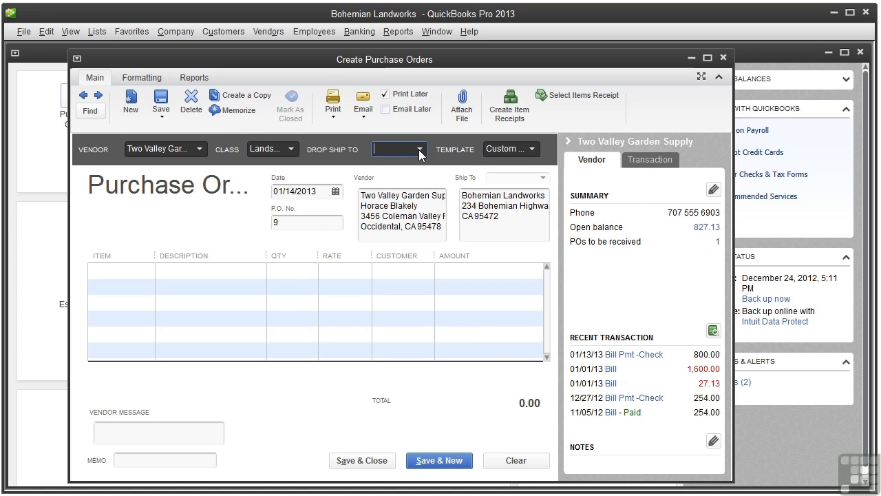
pyautogui.click(280, 222)
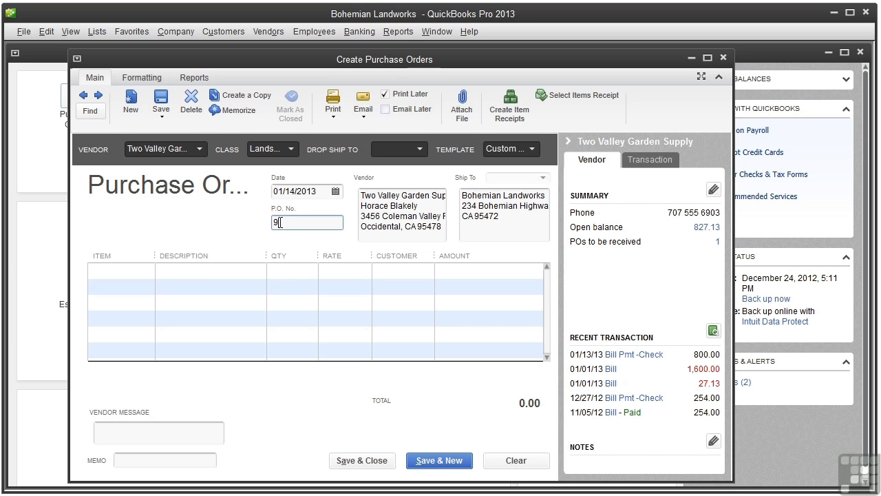
# Add a line for 5 Wall Lights assigned to the Install landscape lighting job.
pyautogui.click(140, 271)
pyautogui.click(146, 271)
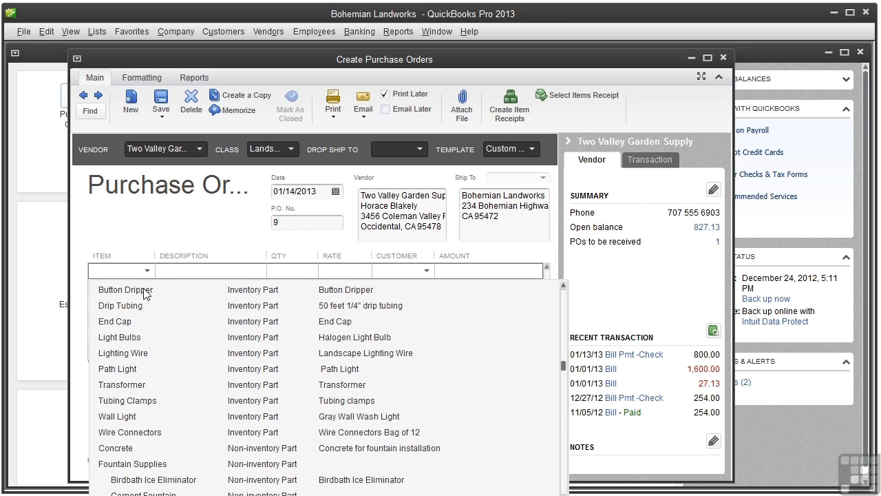
pyautogui.click(121, 416)
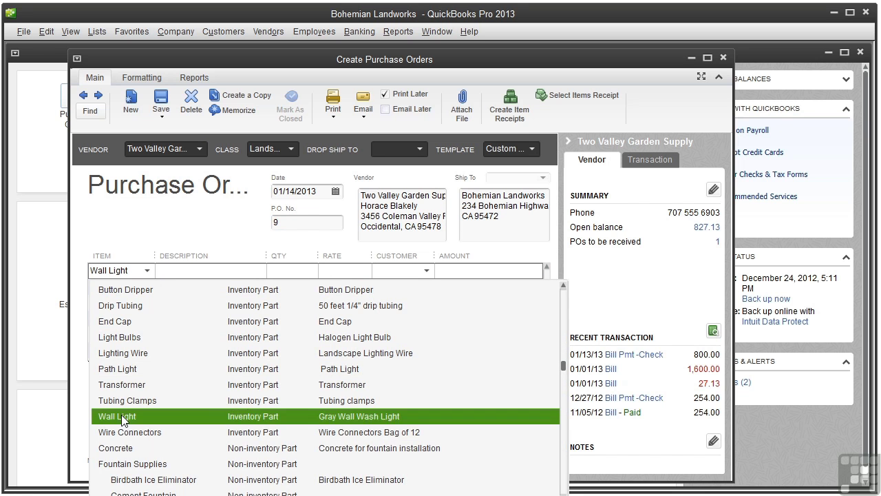
pyautogui.click(291, 273)
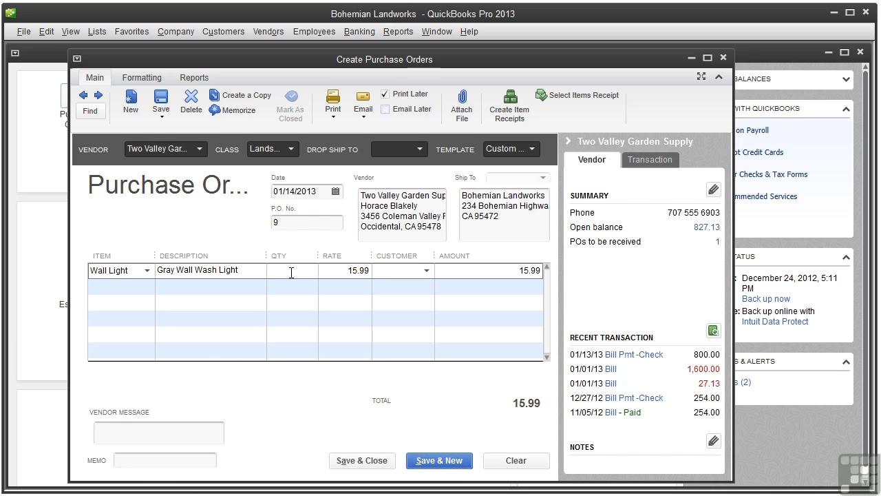
pyautogui.write('5')
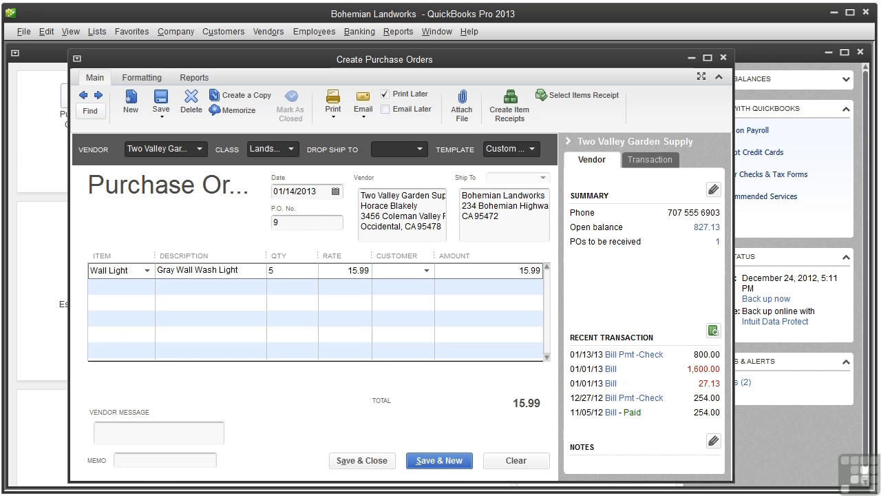
pyautogui.click(426, 272)
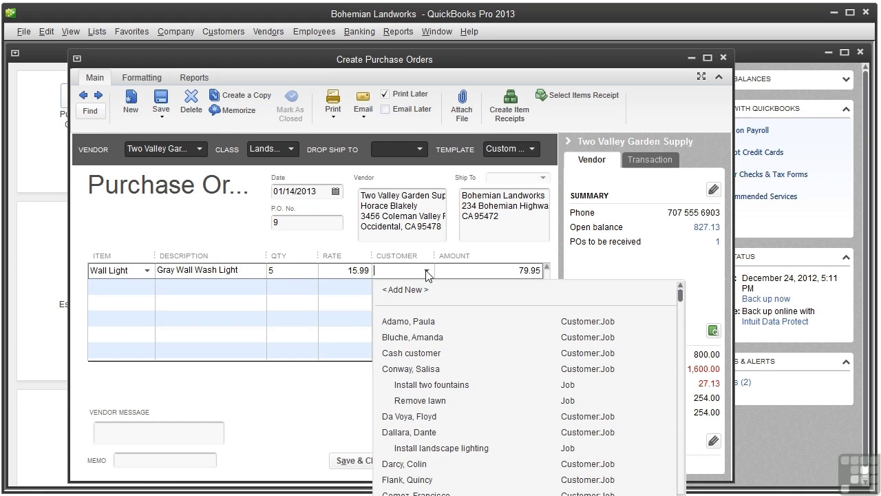
pyautogui.click(432, 451)
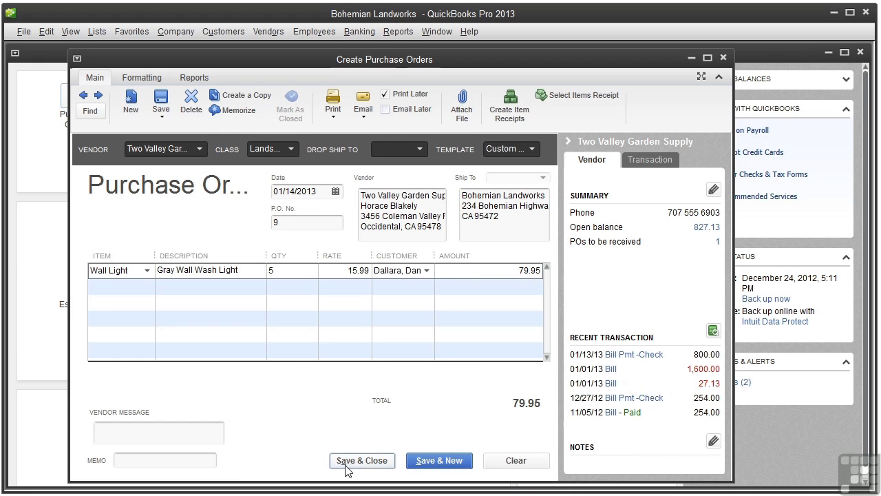
# Add the vendor message 'Please rush order' and save the purchase order.
pyautogui.click(115, 432)
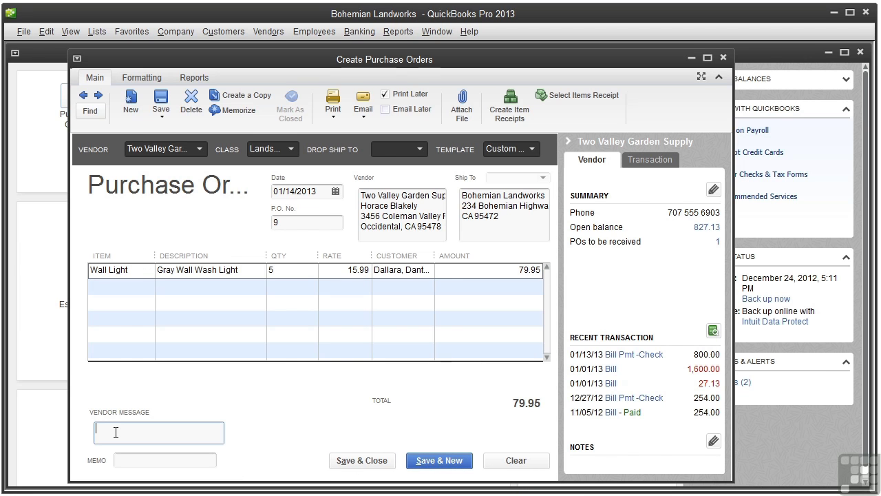
pyautogui.write('Please rush order')
pyautogui.click(117, 460)
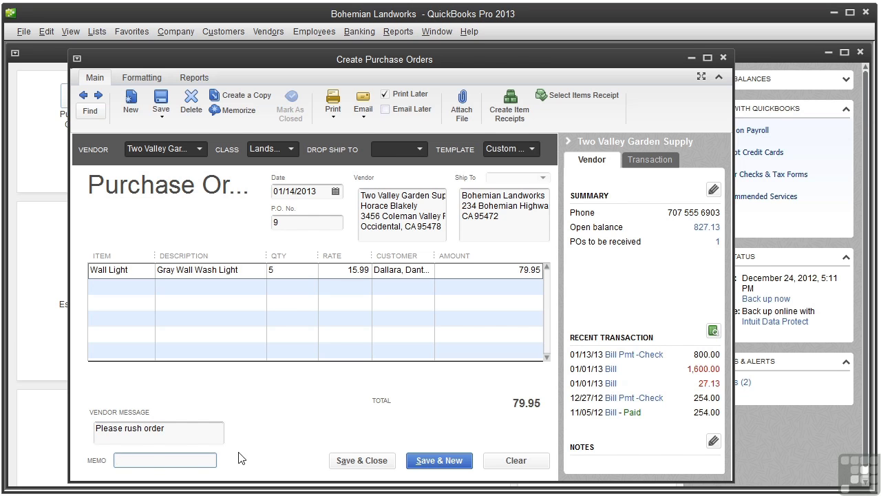
pyautogui.click(361, 461)
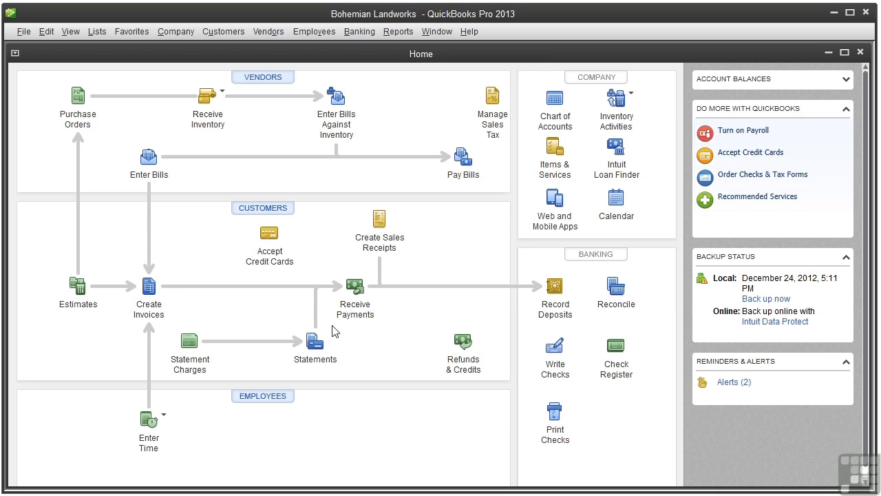
# Filter Vendor Center transactions to Open Purchase Orders, inspect Franklin Garden Equipment's, then close.
pyautogui.click(270, 79)
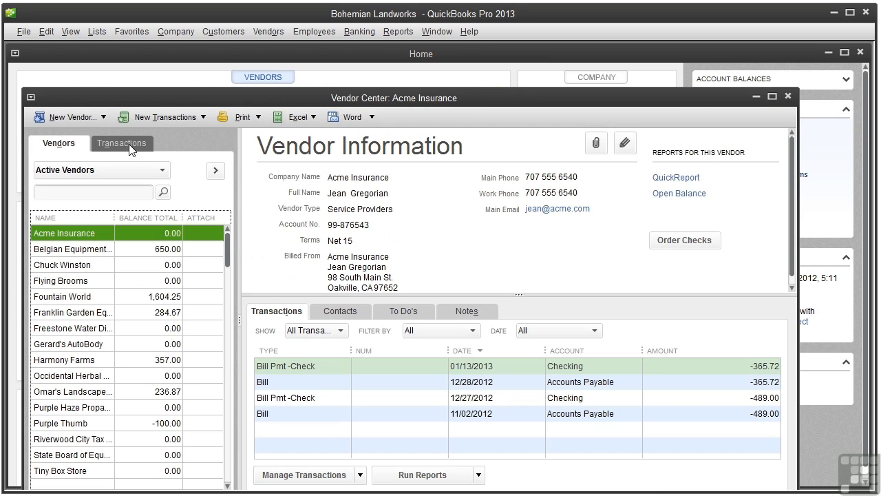
pyautogui.click(130, 148)
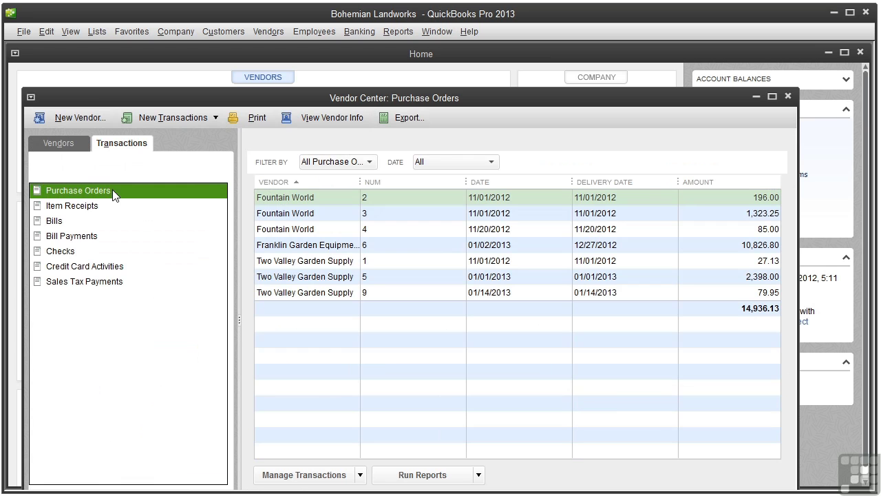
pyautogui.click(369, 164)
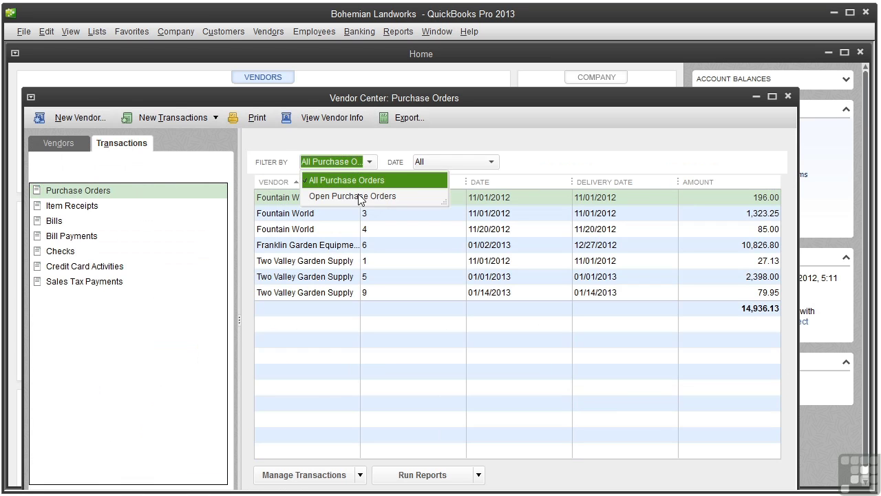
pyautogui.click(359, 198)
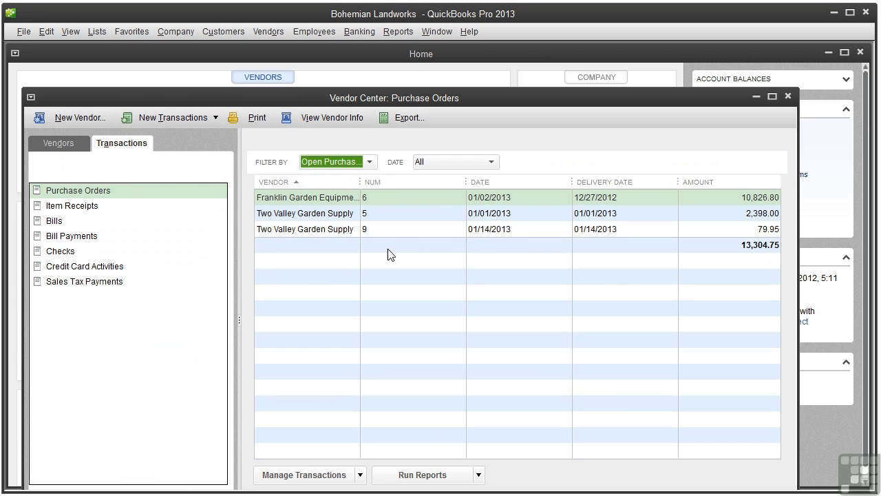
pyautogui.click(404, 197)
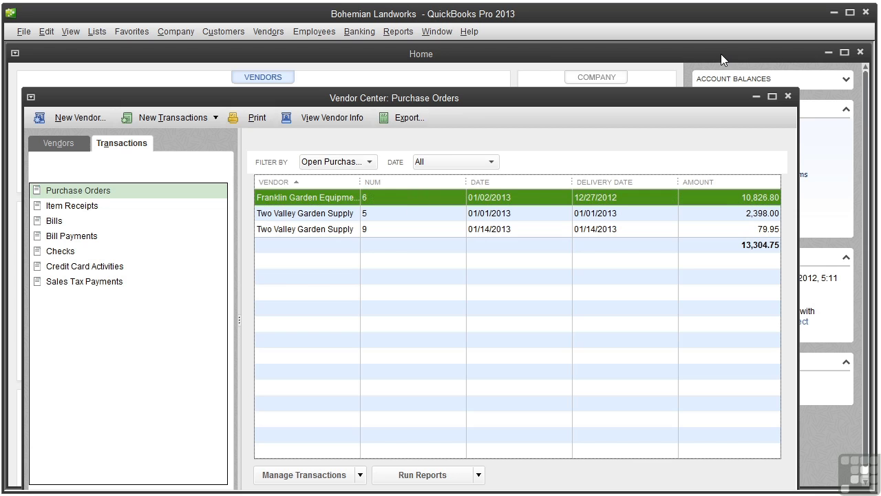
pyautogui.click(787, 95)
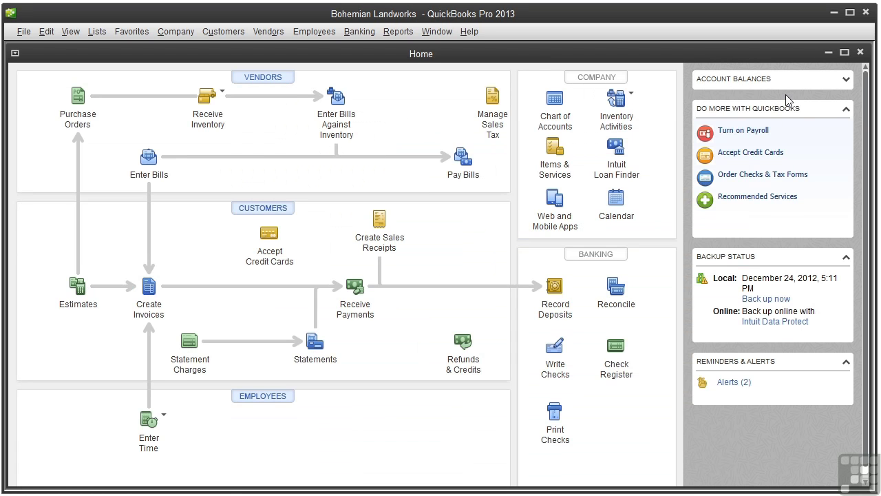
# Open the Item List and view End Cap's details (684 on hand, 300 on PO) without changes.
pyautogui.click(552, 166)
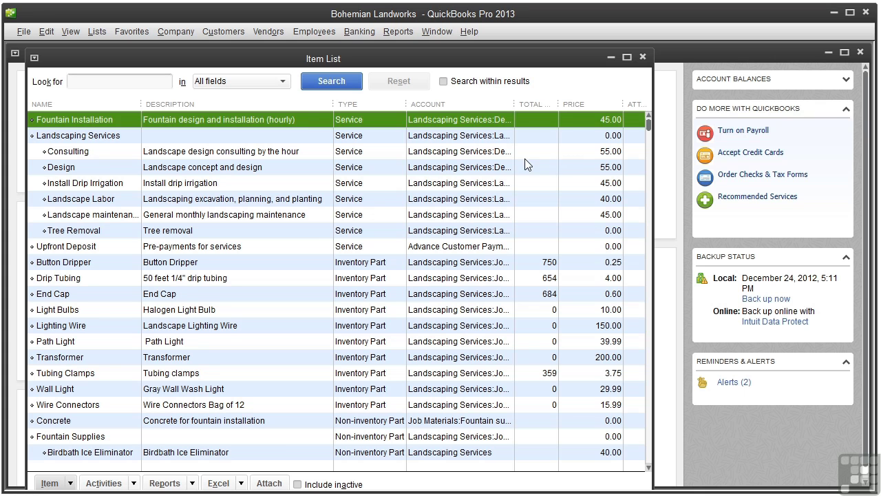
pyautogui.doubleClick(198, 292)
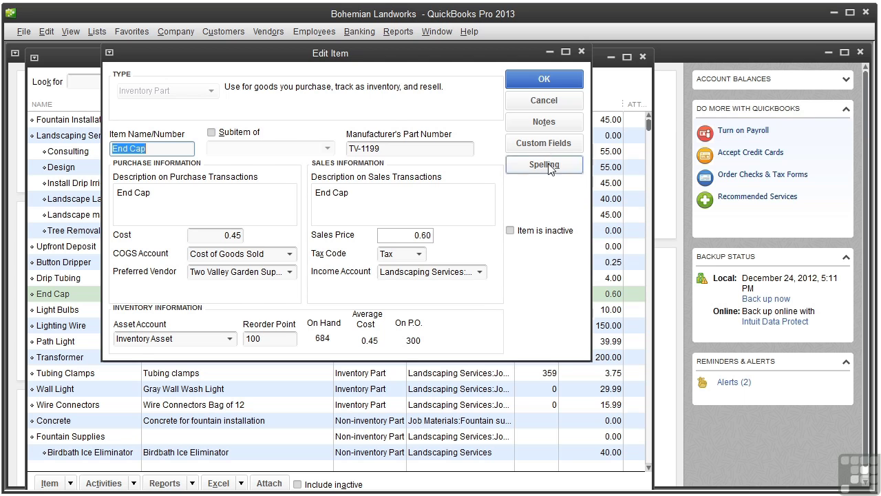
pyautogui.click(543, 100)
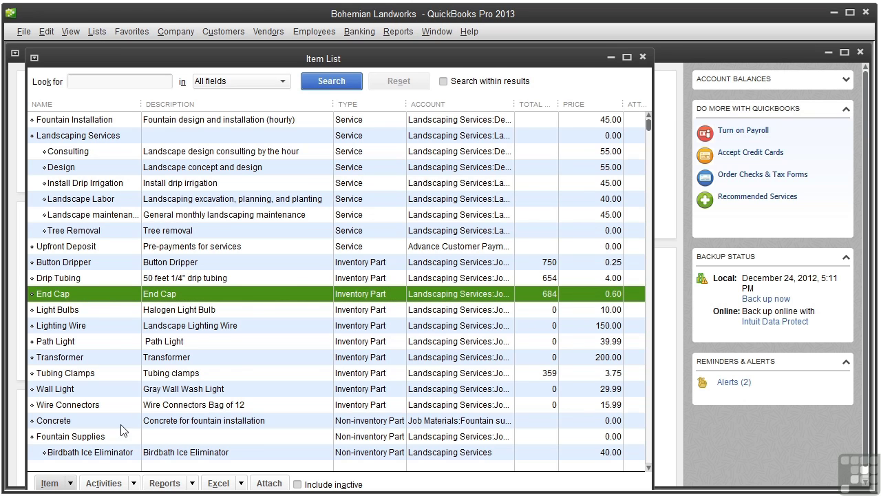
pyautogui.click(69, 475)
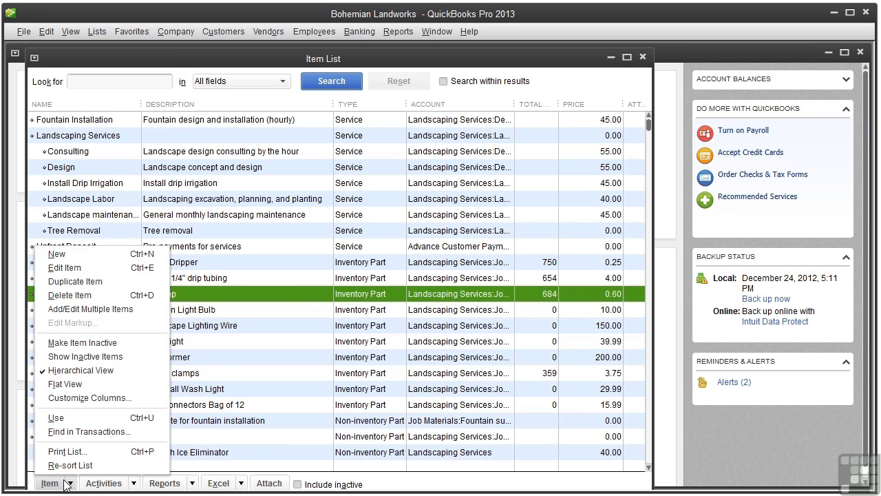
# Add Quantity On Purchase Order and Reorder Point to the Item List's displayed columns.
pyautogui.click(114, 405)
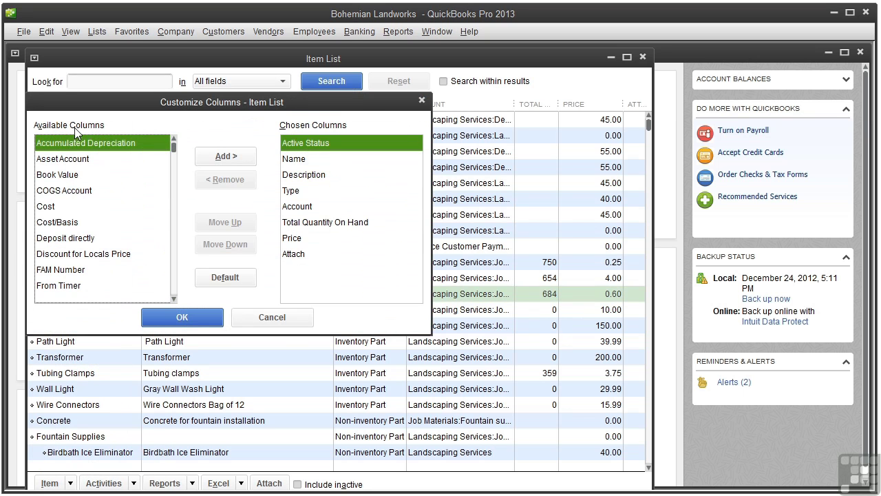
pyautogui.moveTo(173, 145); pyautogui.dragTo(180, 282)
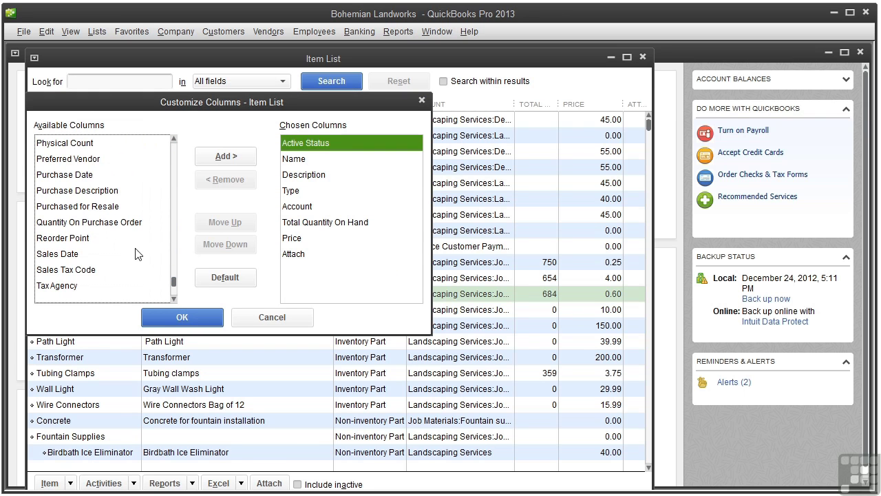
pyautogui.click(116, 223)
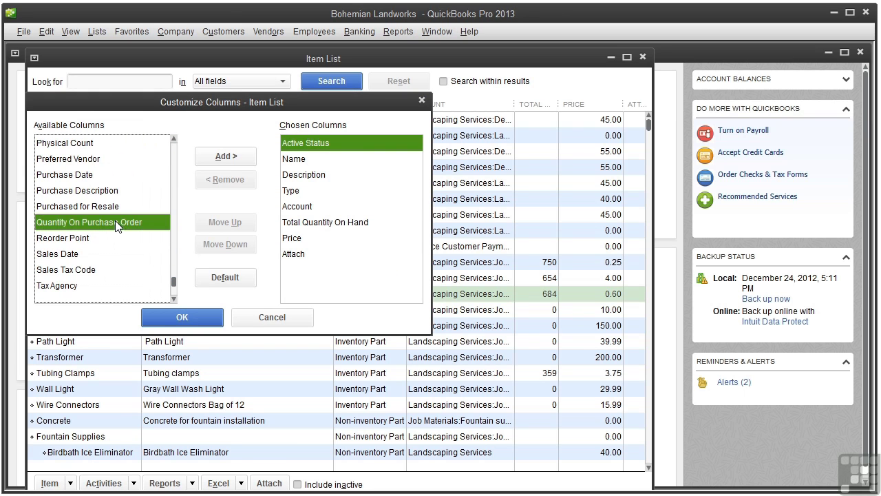
pyautogui.click(228, 157)
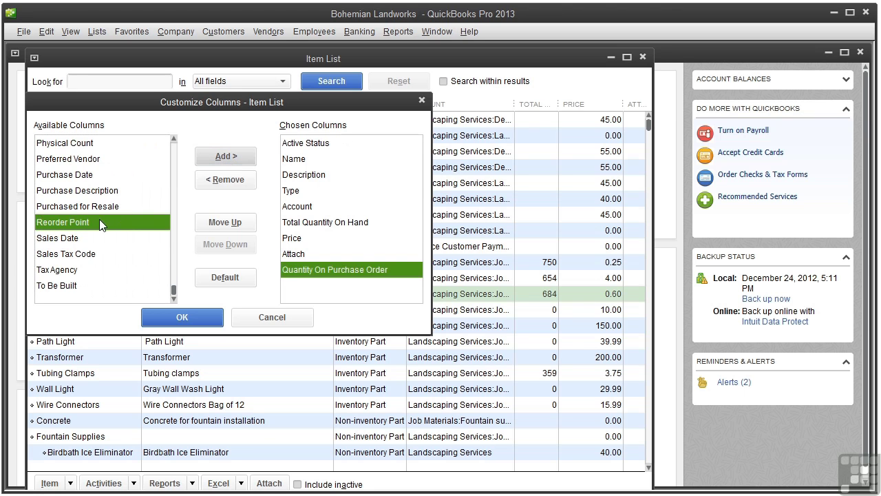
pyautogui.click(221, 156)
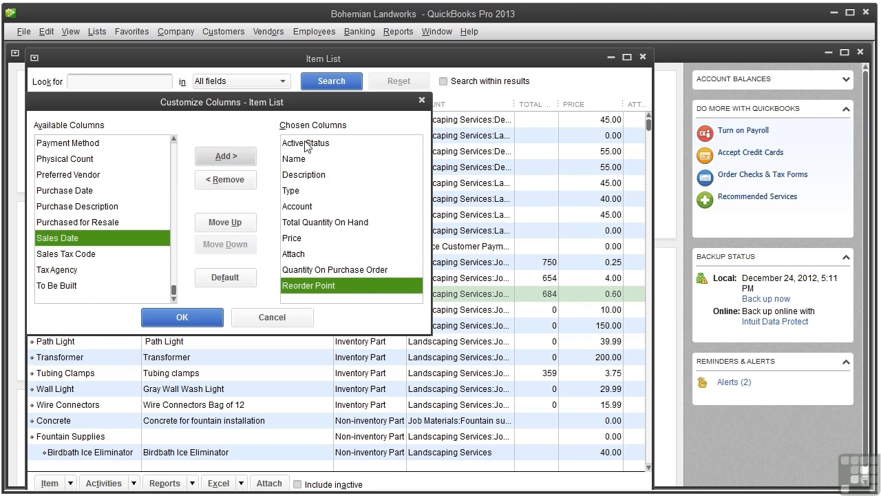
# Move the Price column to the end, remove the Attach column, and apply the layout.
pyautogui.click(313, 241)
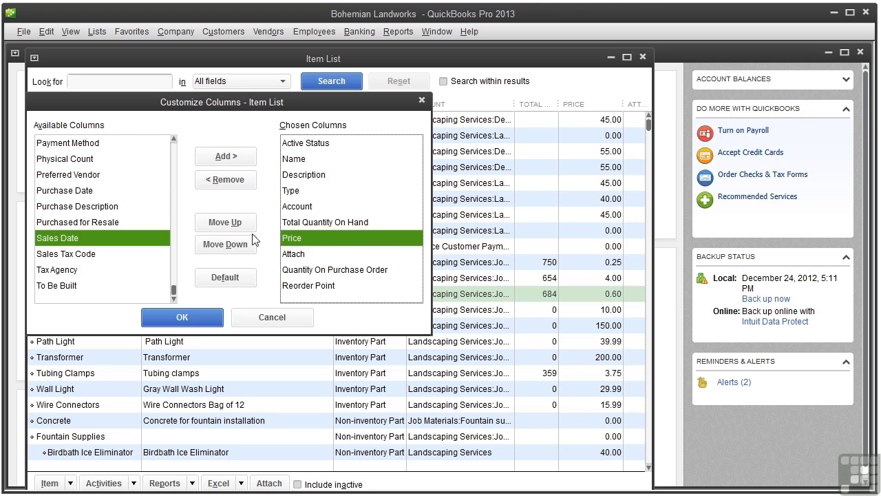
pyautogui.click(238, 246)
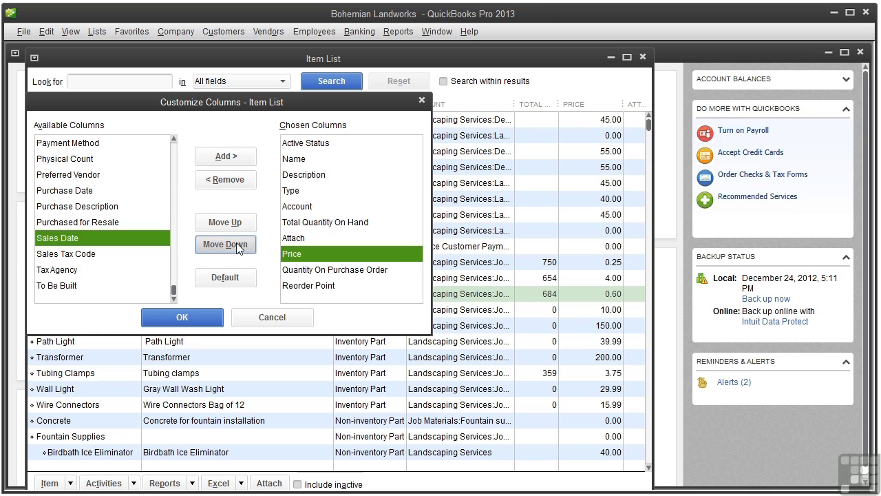
pyautogui.click(237, 246)
pyautogui.click(236, 242)
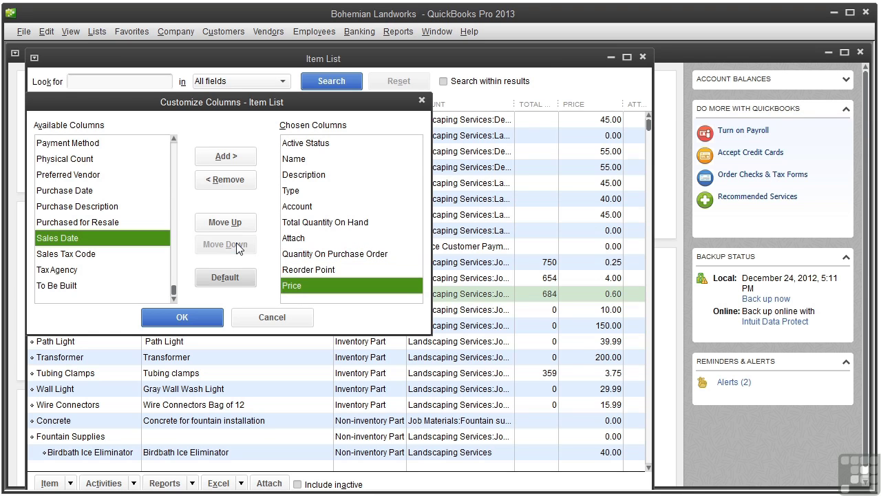
pyautogui.click(302, 235)
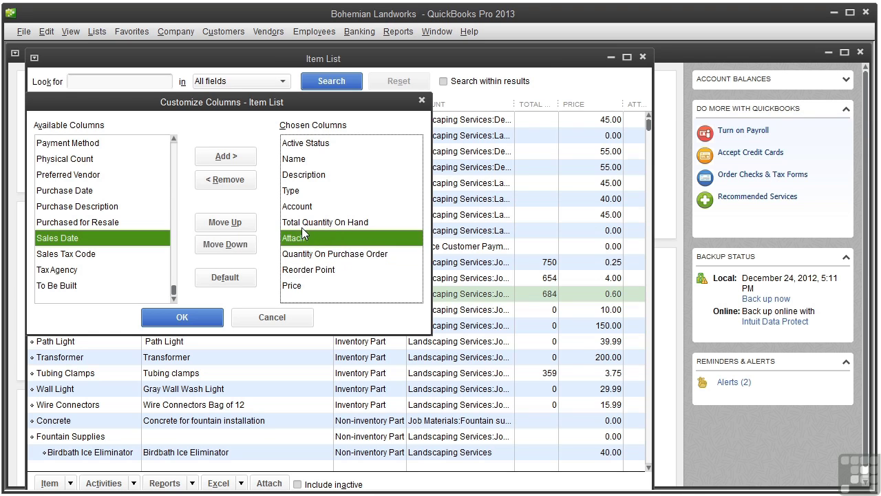
pyautogui.click(225, 180)
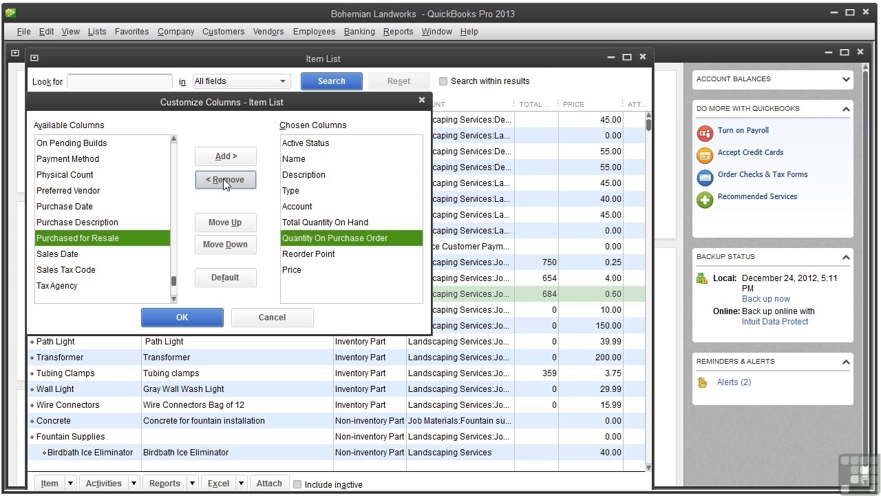
pyautogui.click(182, 317)
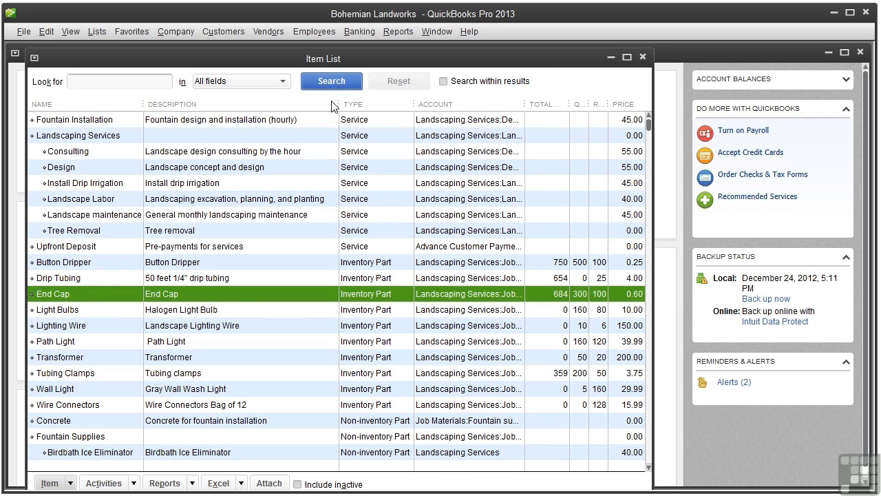
# Narrow the Description column to reveal the on-order and reorder columns, then close the Item List.
pyautogui.moveTo(337, 102); pyautogui.dragTo(168, 100)
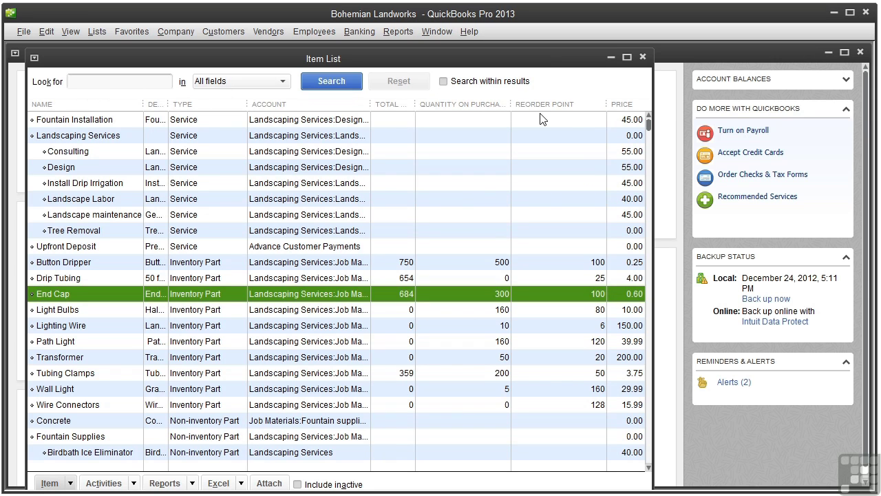
pyautogui.click(642, 57)
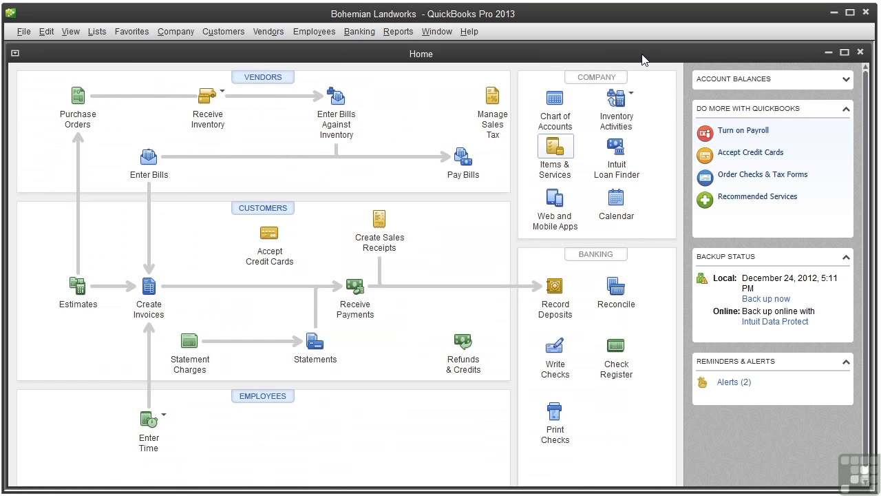